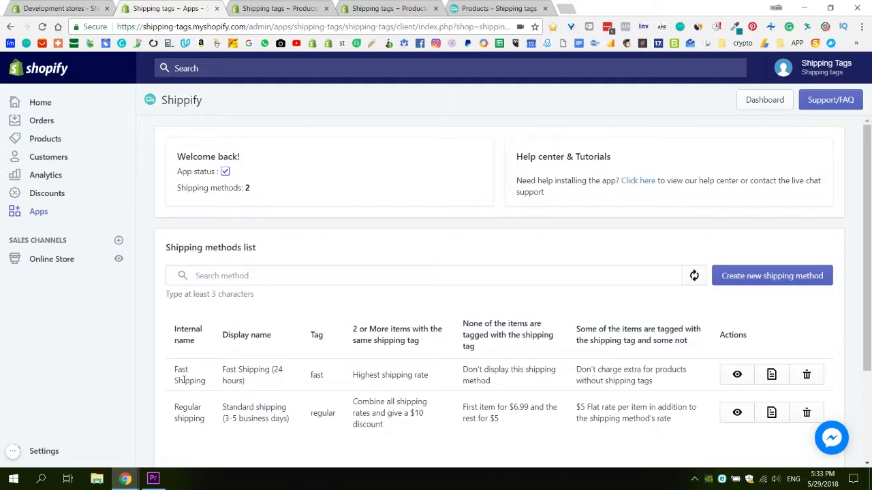
Step: Open the Fast Shipping method for editing and review the options for orders with no items associated with this method
left_click(773, 375)
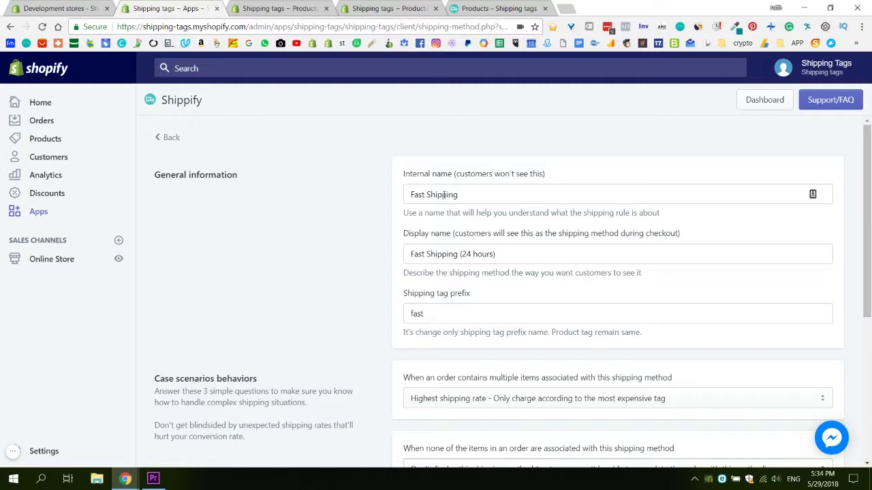
left_click(450, 312)
left_click(304, 293)
scroll(346, 305, "down", 3)
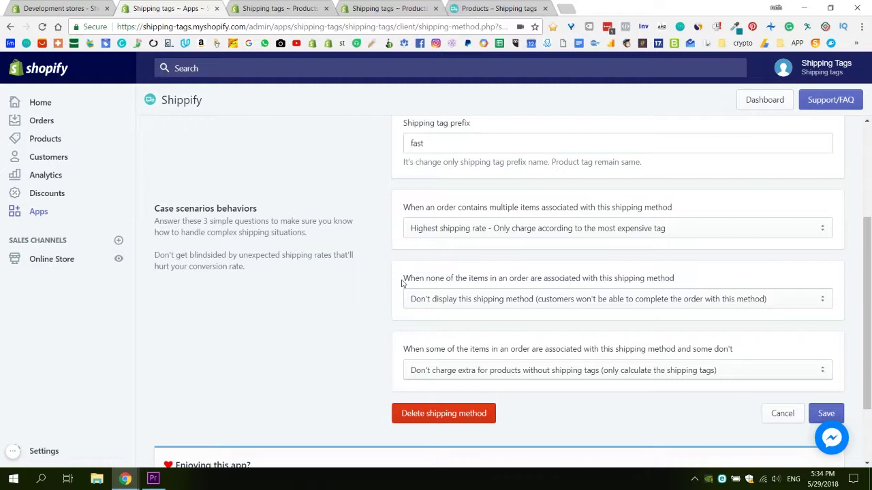
left_click(823, 304)
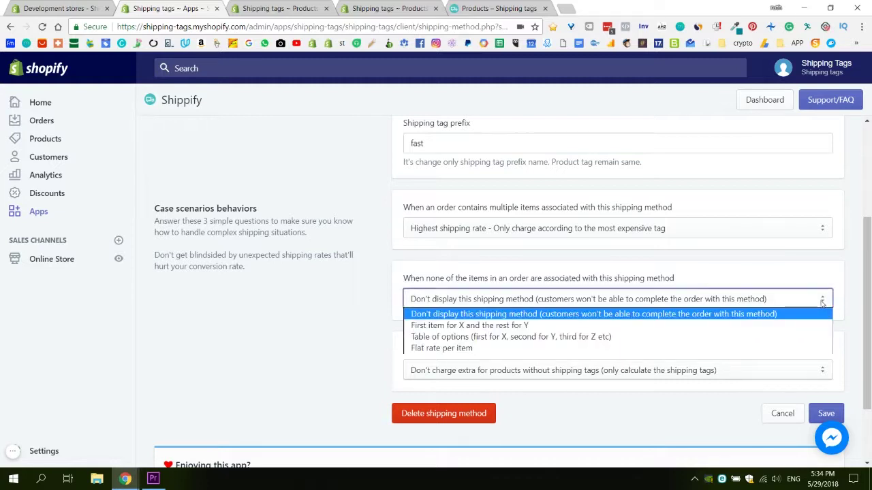
left_click(824, 302)
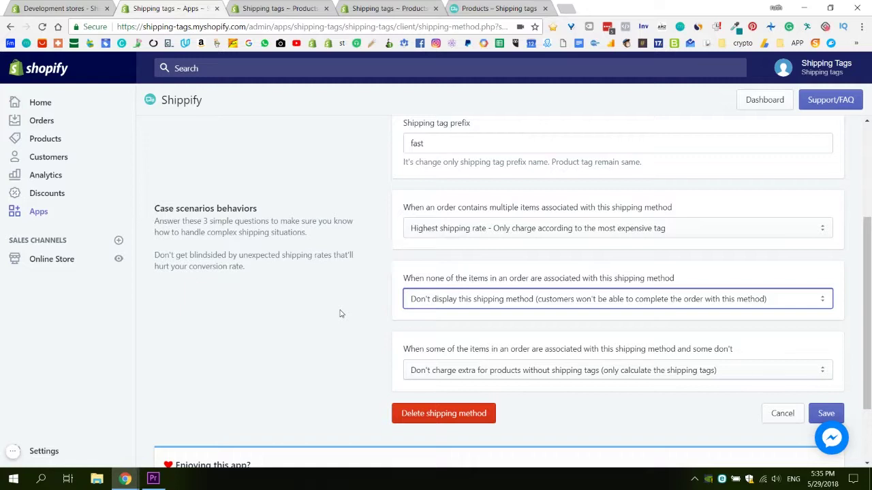
Step: Add the Abstract Whirl Keyhole Yoke Midi Dress to the storefront cart, checking its product tag in the admin before proceeding to checkout
left_click(487, 5)
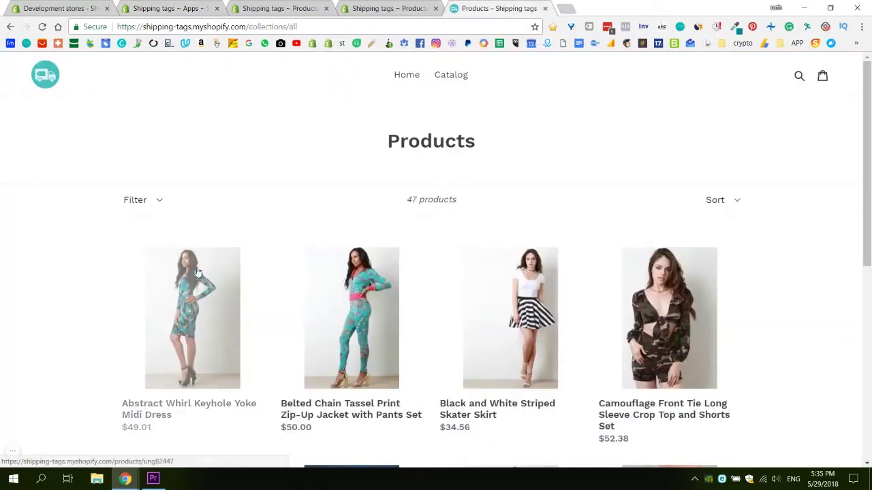
left_click(216, 253)
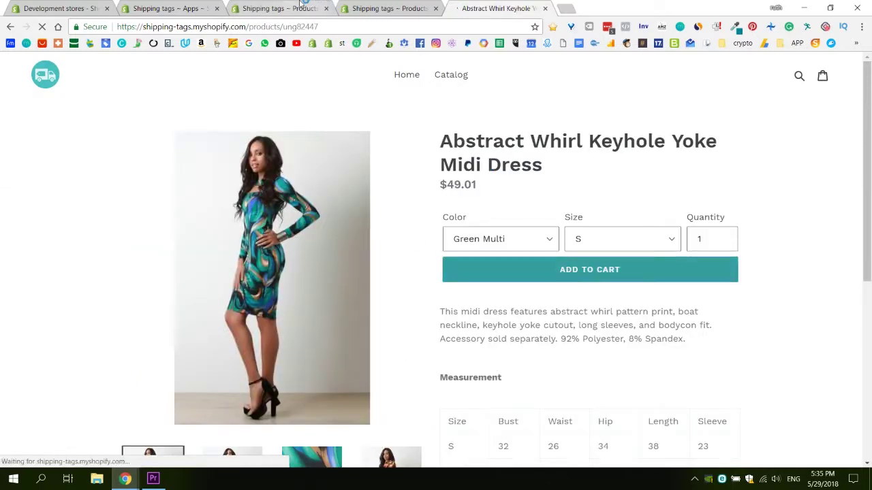
left_click(281, 8)
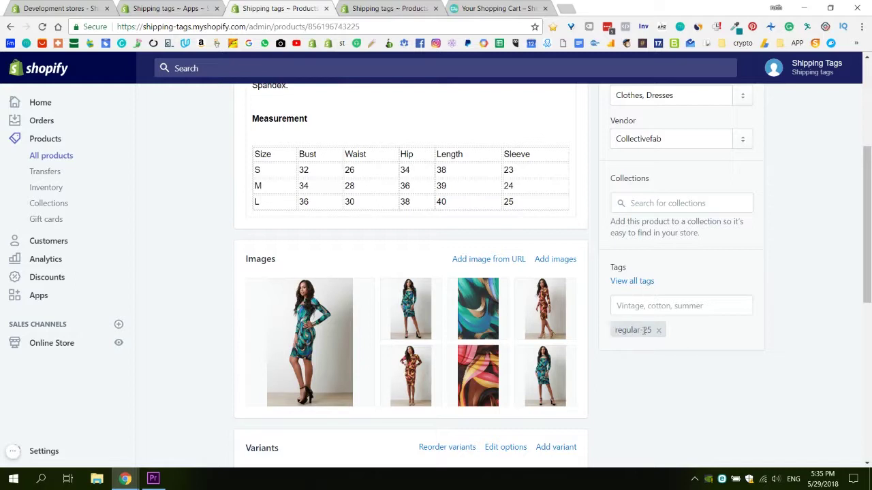
left_click(512, 7)
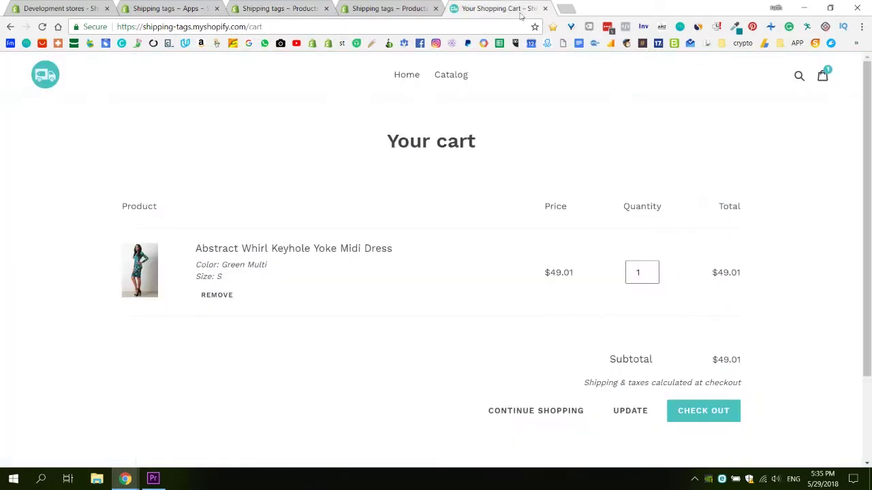
left_click(724, 411)
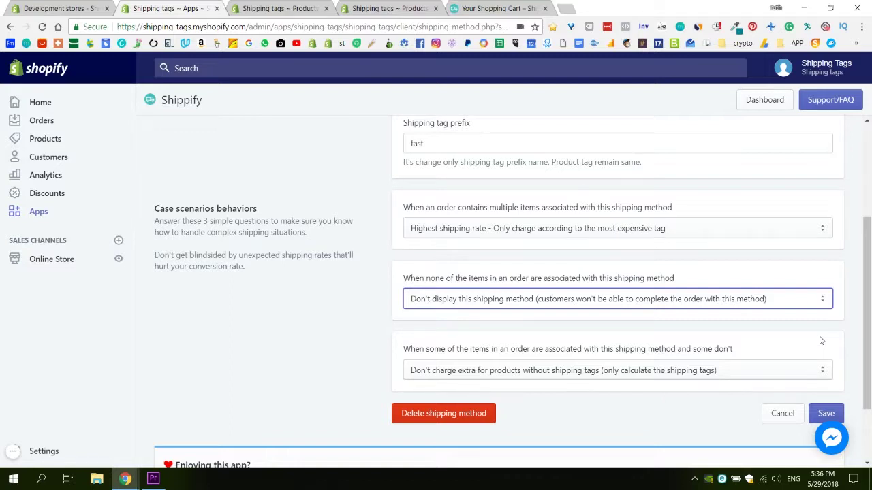
Step: Set the rule for orders without associated items to First item for X and the rest for Y, with fees $10 and $5, and save
left_click(823, 305)
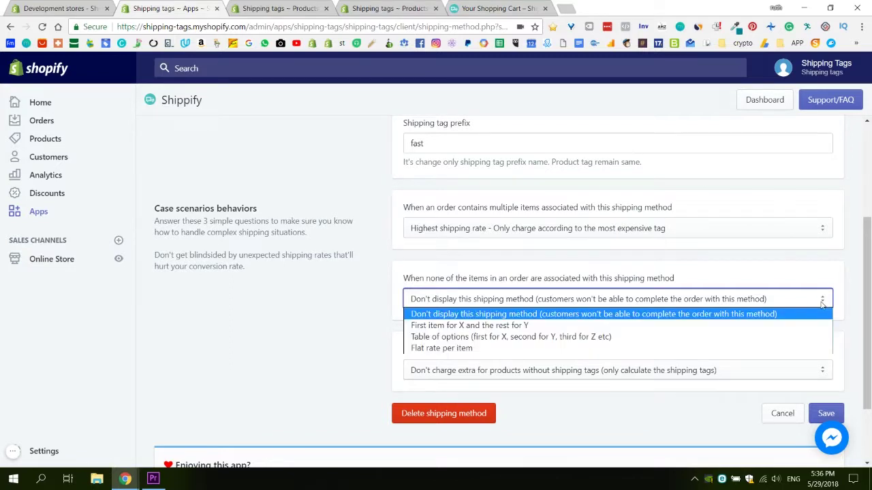
left_click(467, 326)
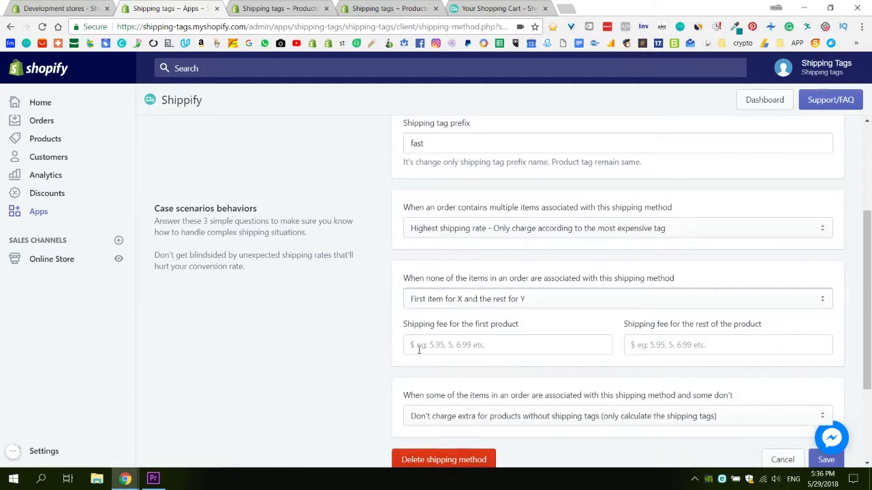
scroll(335, 350, "down", 1)
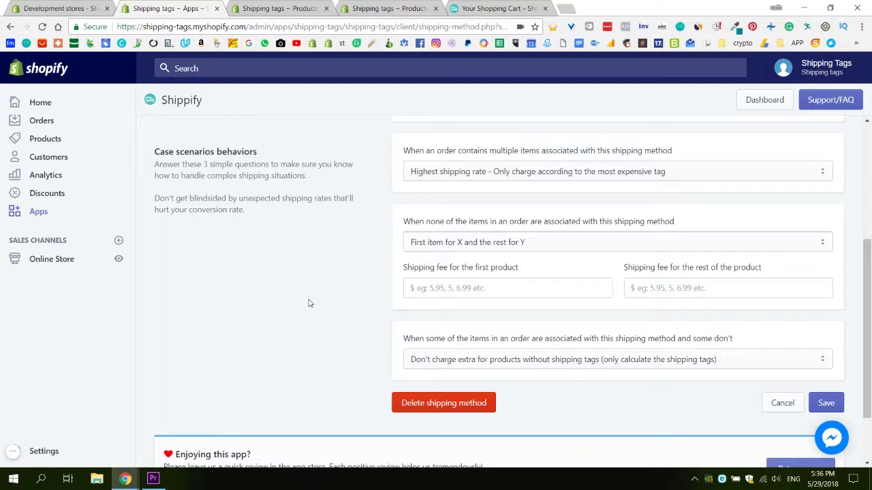
left_click(492, 288)
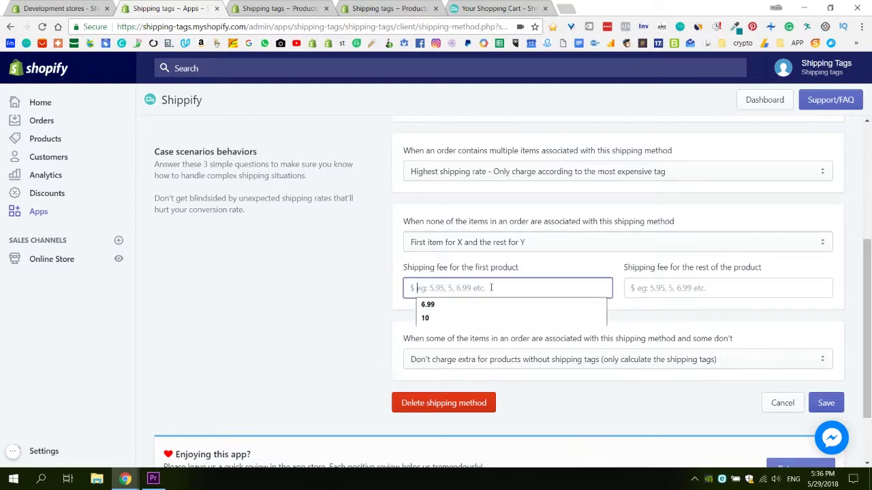
type("10")
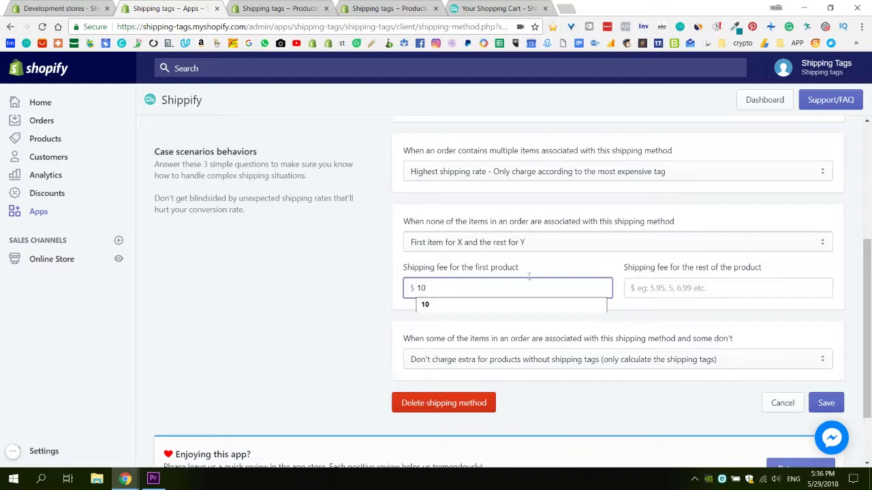
left_click(670, 289)
type("5")
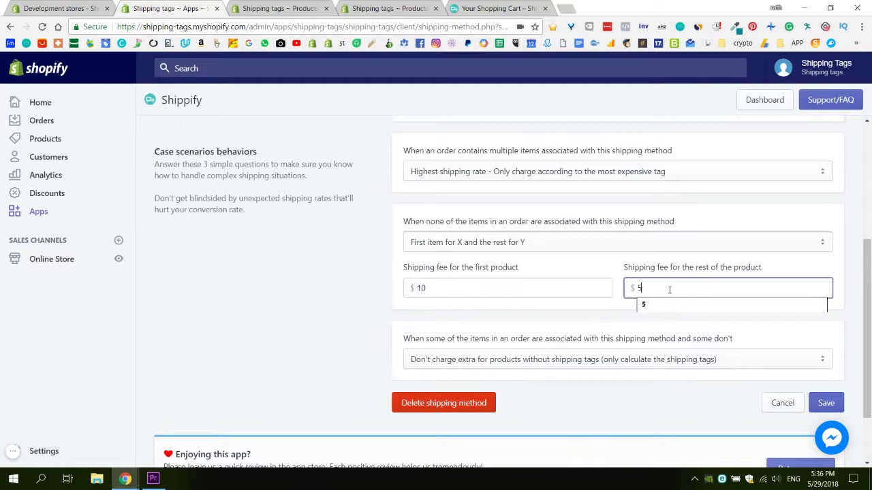
left_click(824, 400)
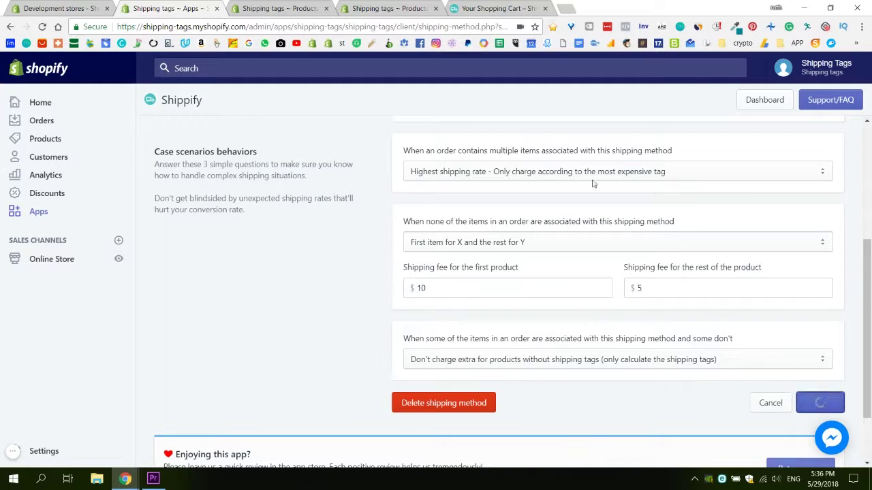
Step: Add the Belted Chain Tassel Print Zip-Up Jacket with Pants Set from the storefront catalog to the cart
left_click(494, 8)
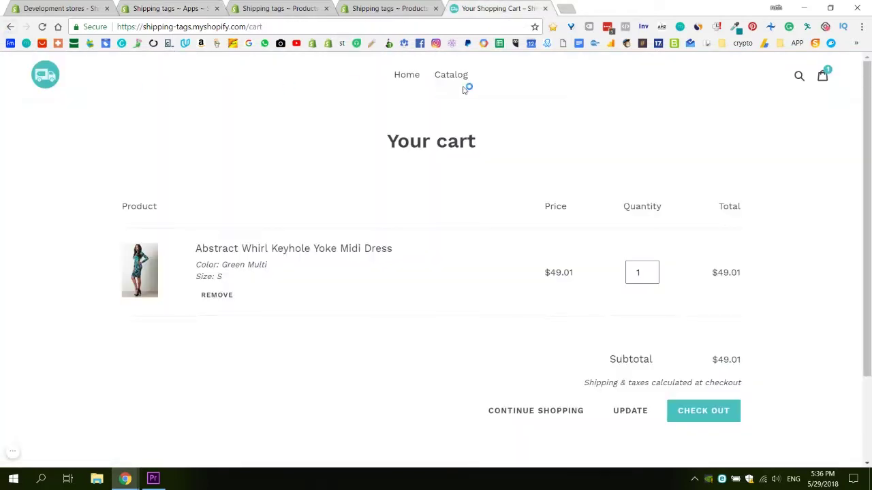
left_click(455, 77)
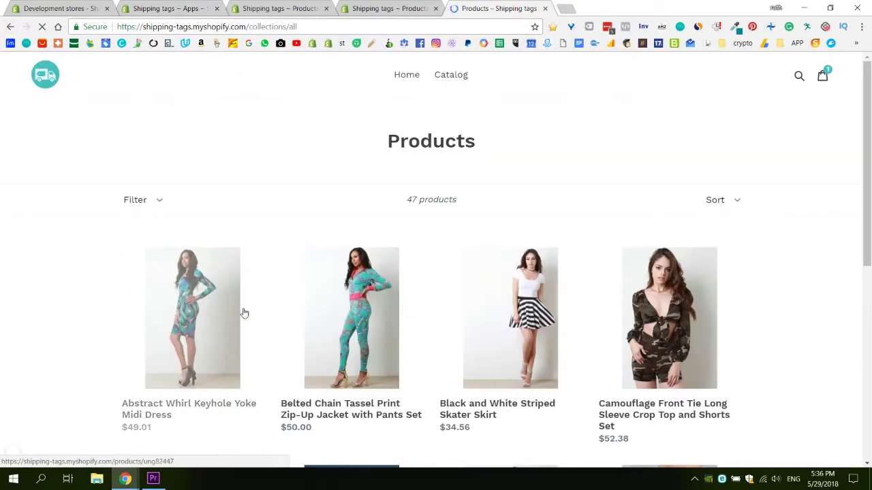
left_click(350, 317)
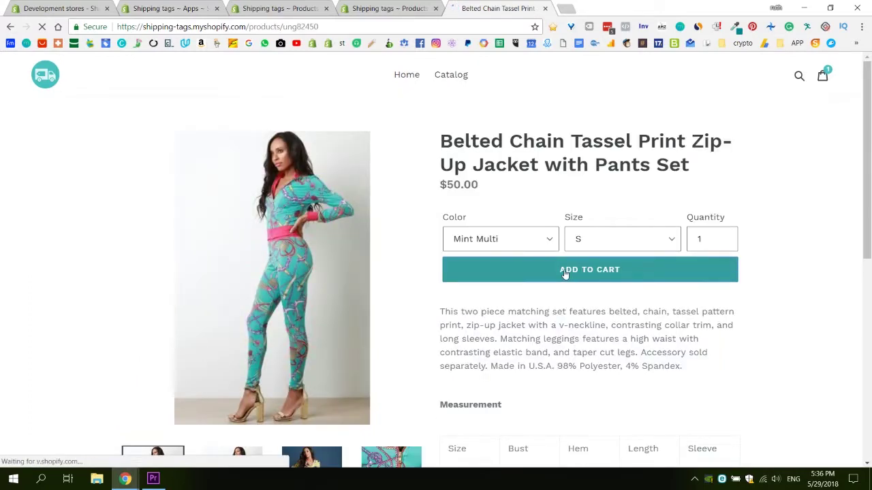
left_click(563, 276)
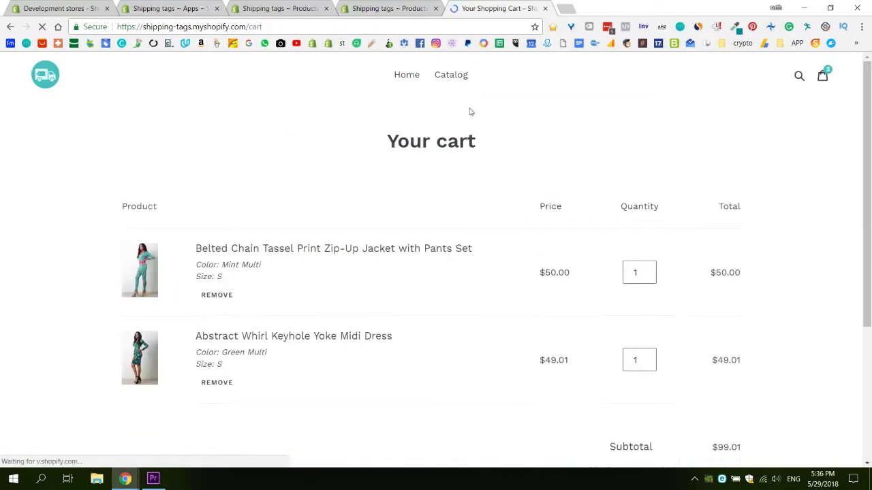
Step: Add two Black and White Striped Skater Skirts from the catalog to the cart and proceed to checkout
left_click(442, 77)
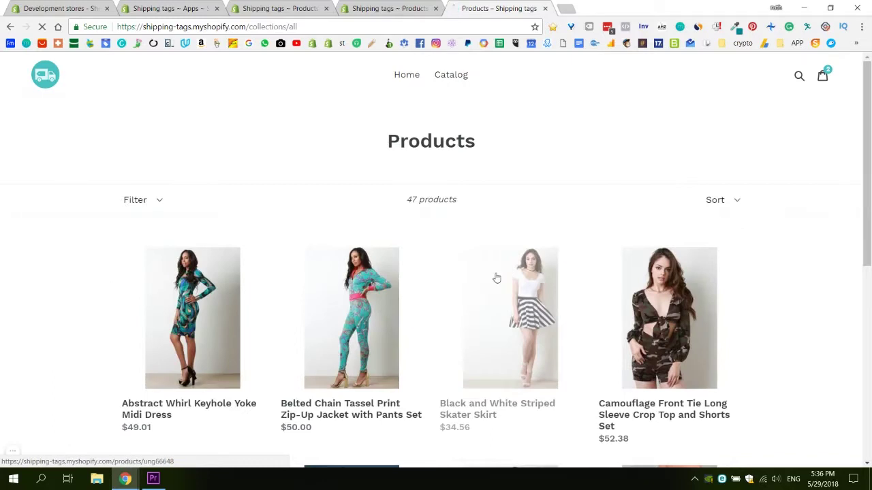
left_click(493, 274)
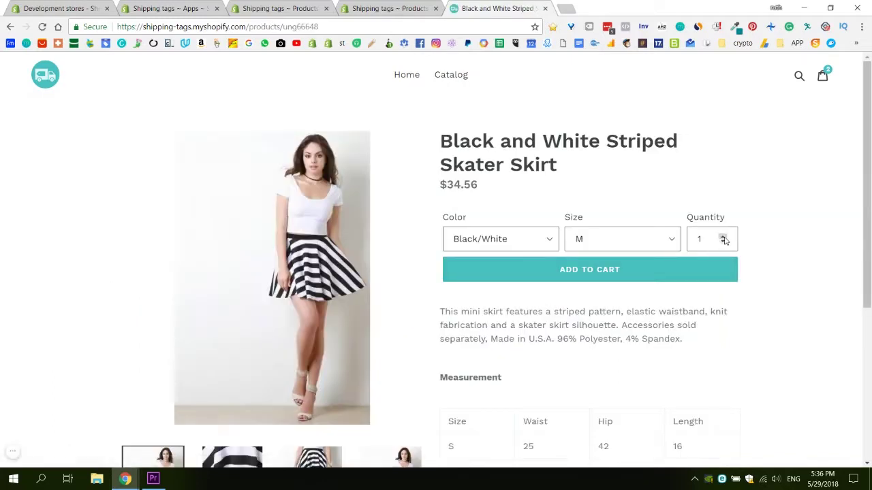
left_click(724, 235)
left_click(593, 271)
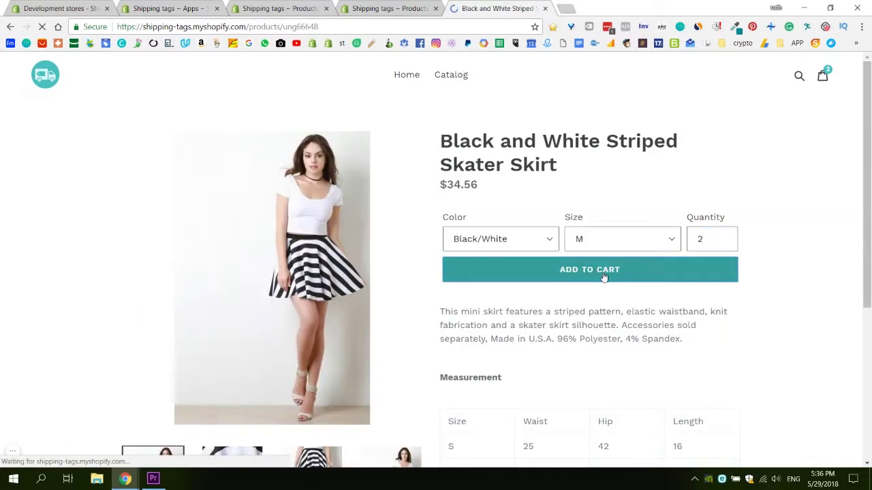
scroll(681, 241, "down", 5)
left_click(698, 312)
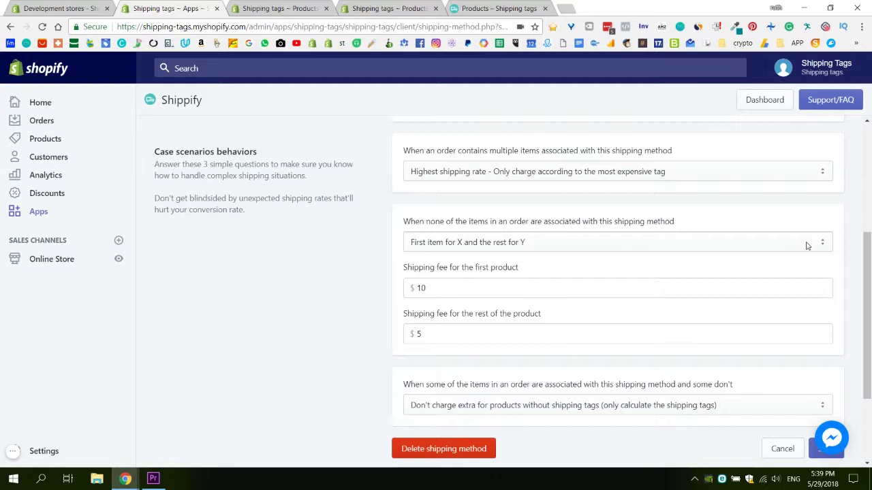
Step: Switch the Fast Shipping rule for orders without associated items to Table of options, with a first product fee of $30
left_click(807, 246)
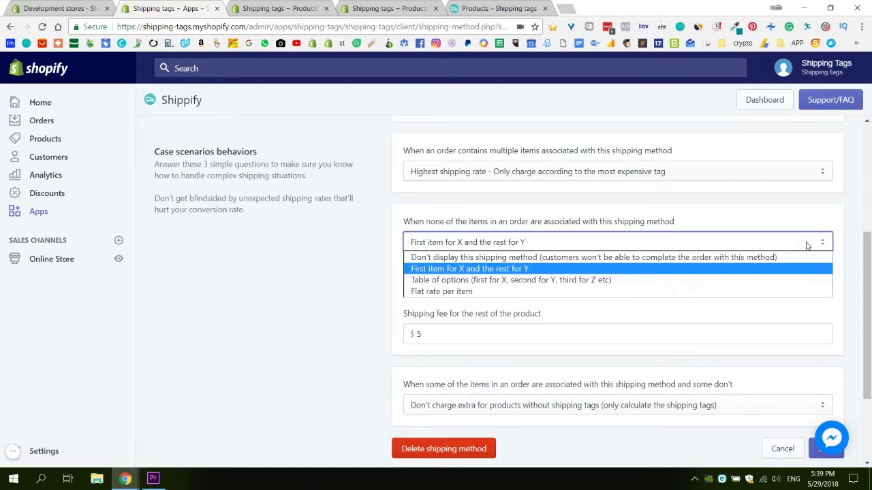
left_click(552, 280)
scroll(335, 287, "down", 1)
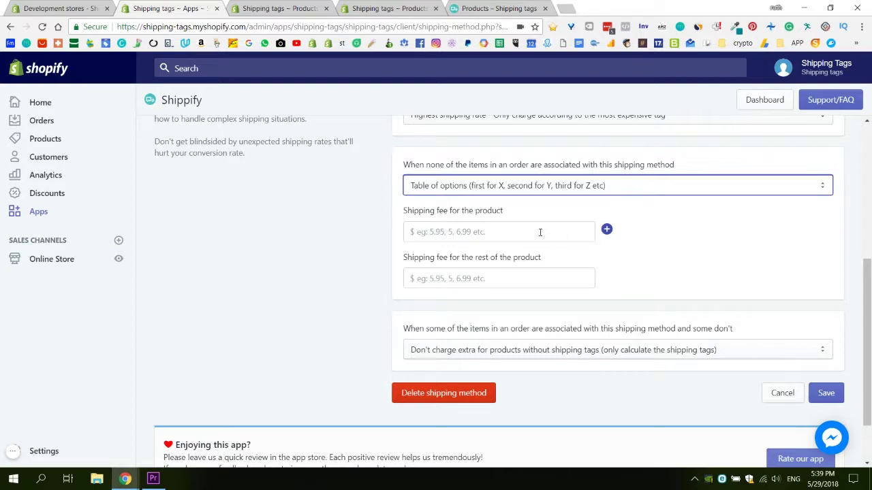
left_click(540, 232)
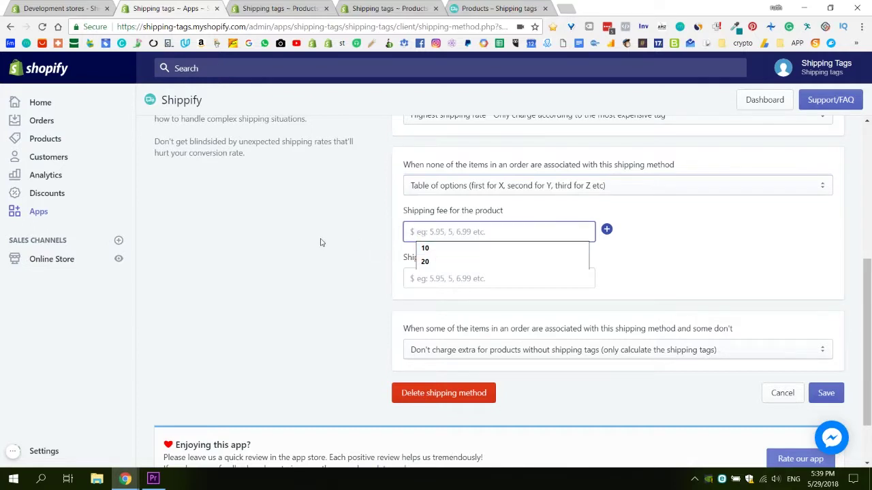
type("30")
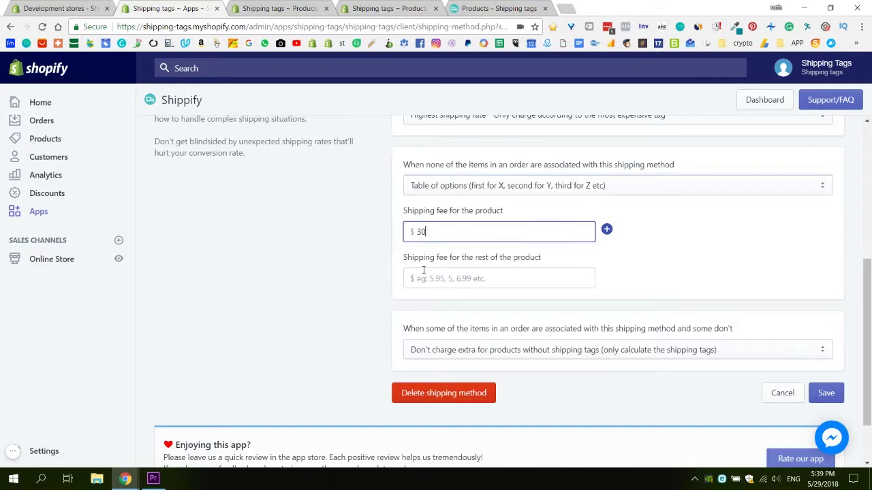
Step: Add three more product shipping fee rows to the table of options, with fees of $25, $20 and $15
left_click(607, 230)
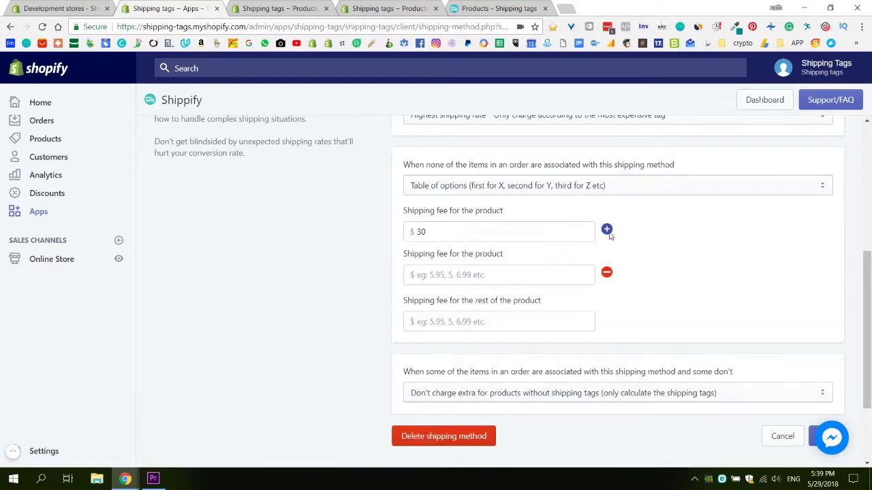
left_click(443, 275)
type("1")
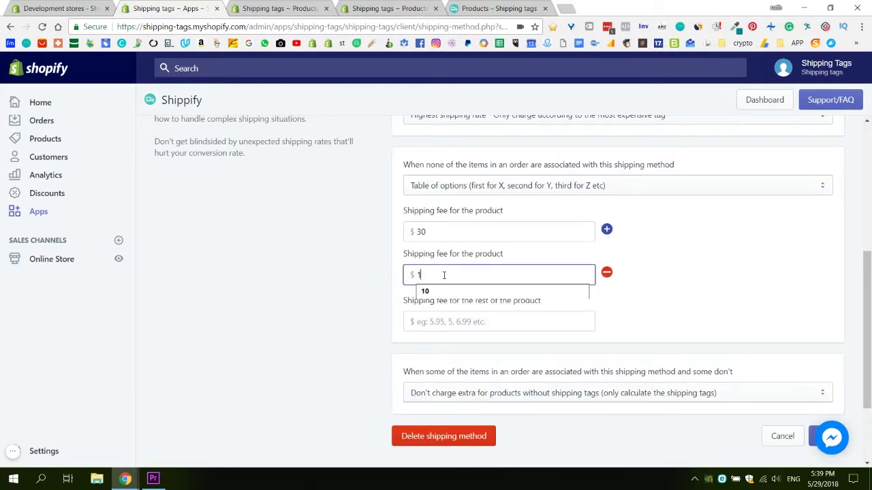
key("BackSpace")
type("25")
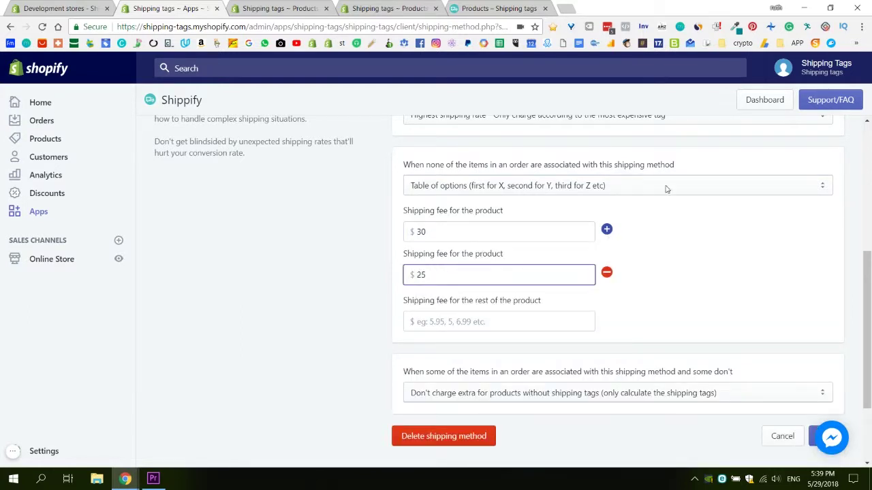
left_click(607, 229)
left_click(497, 325)
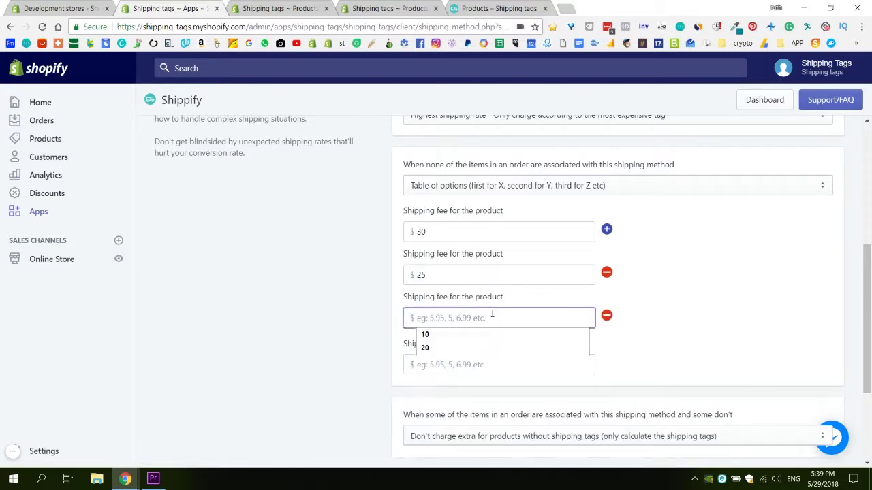
type("20")
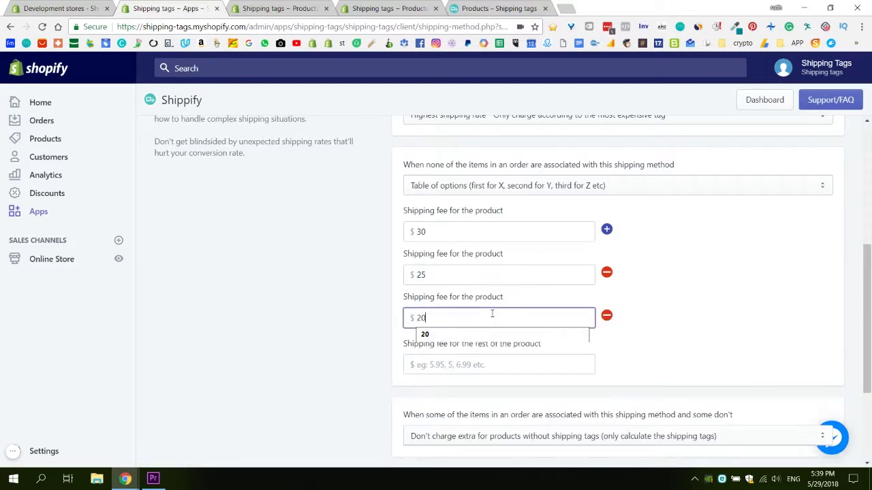
left_click(608, 232)
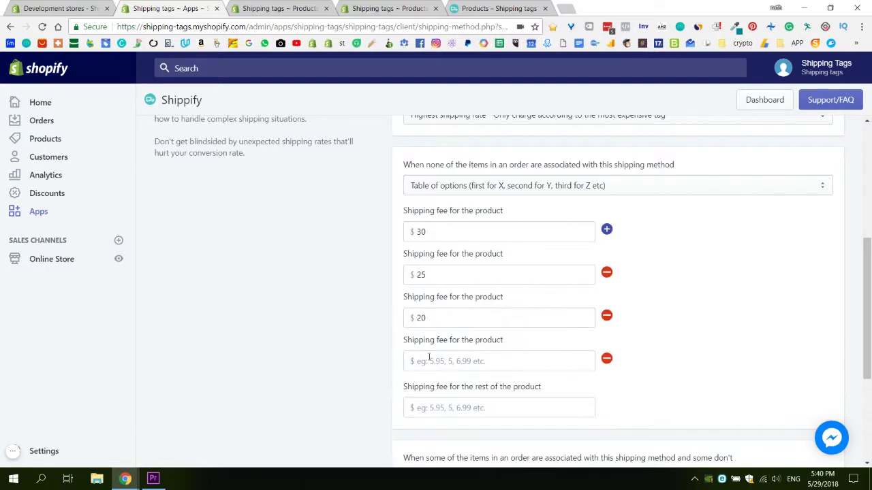
left_click(429, 361)
type("15")
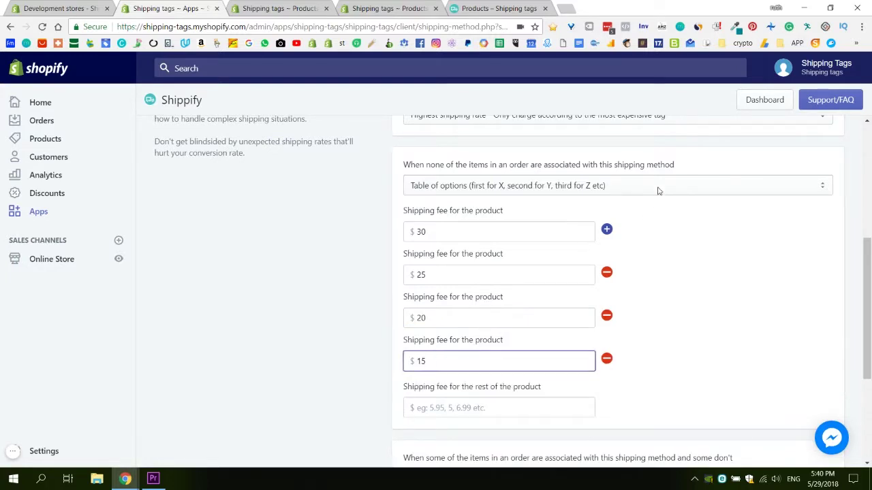
Step: Add two more product shipping fee rows to the table of options, with fees of $10 and $5
left_click(606, 230)
scroll(491, 286, "down", 3)
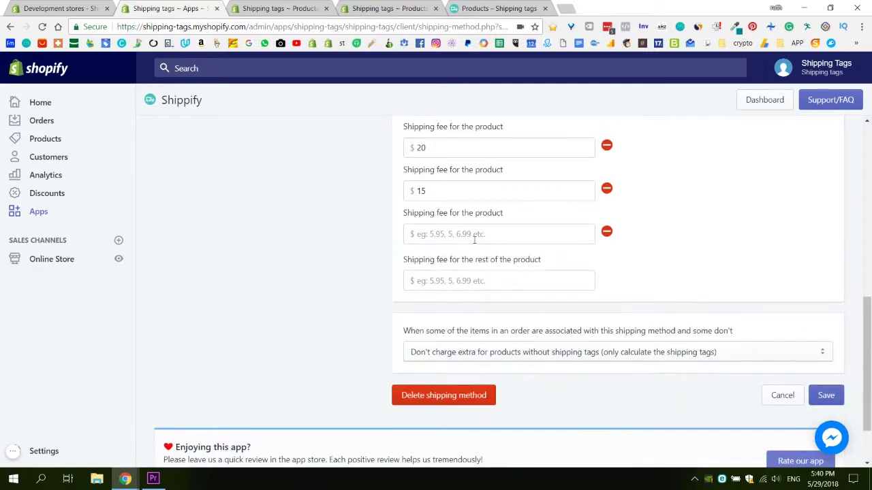
left_click(445, 232)
type("10")
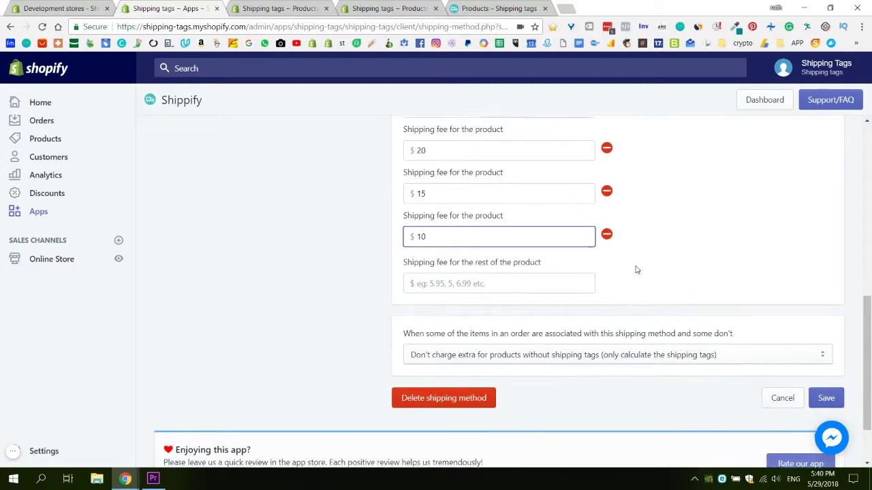
scroll(634, 268, "up", 2)
left_click(607, 173)
left_click(441, 390)
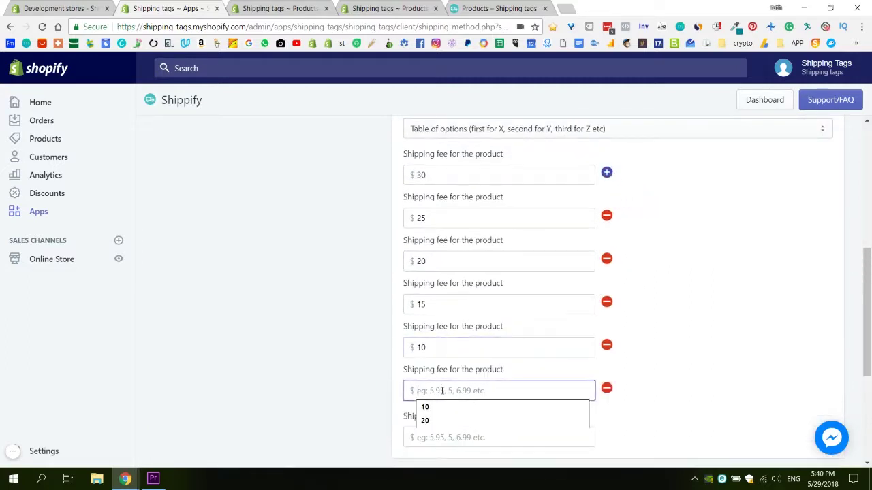
type("5")
Step: Set the shipping fee for the rest of the products to $3 and save the Fast Shipping method
left_click(428, 444)
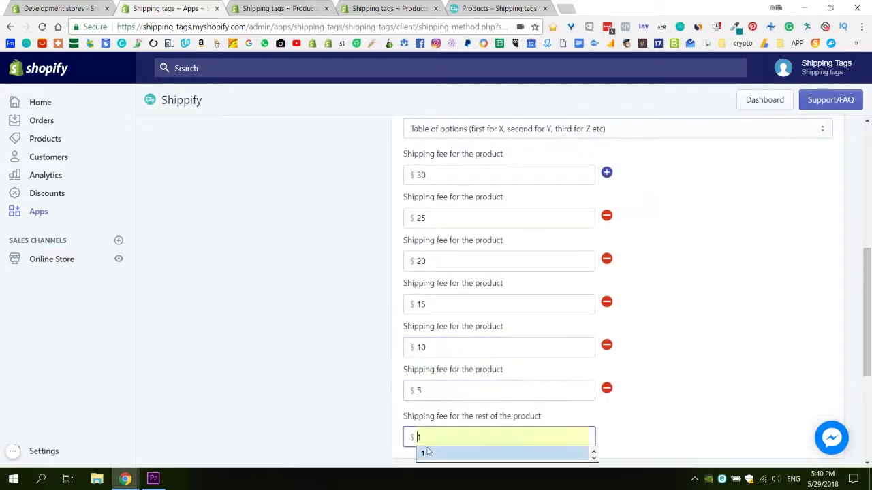
scroll(382, 410, "down", 2)
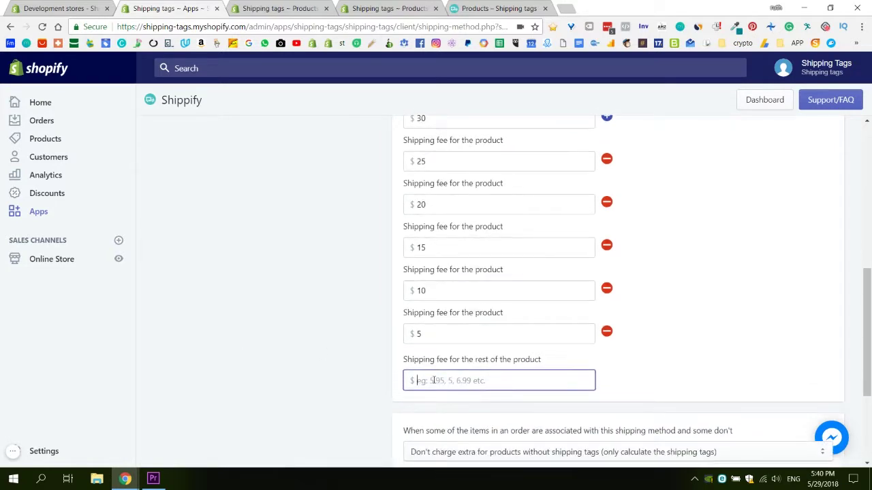
type("3")
left_click(790, 249)
scroll(798, 242, "down", 3)
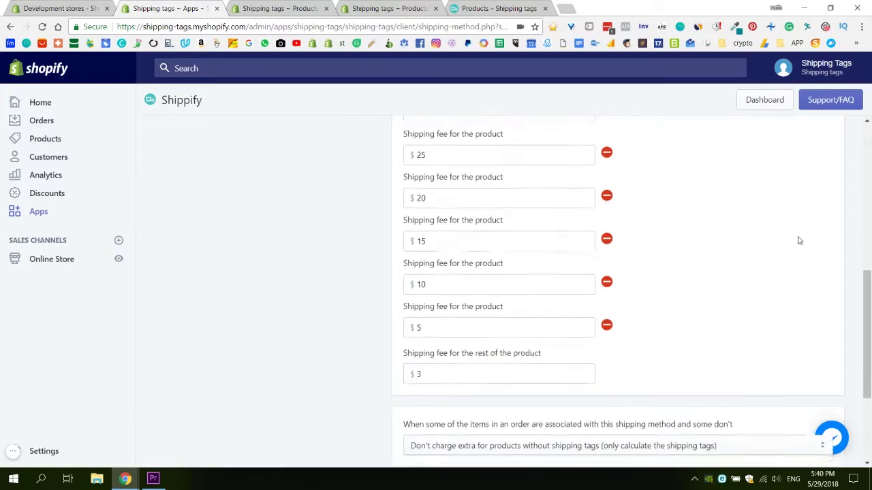
left_click(826, 323)
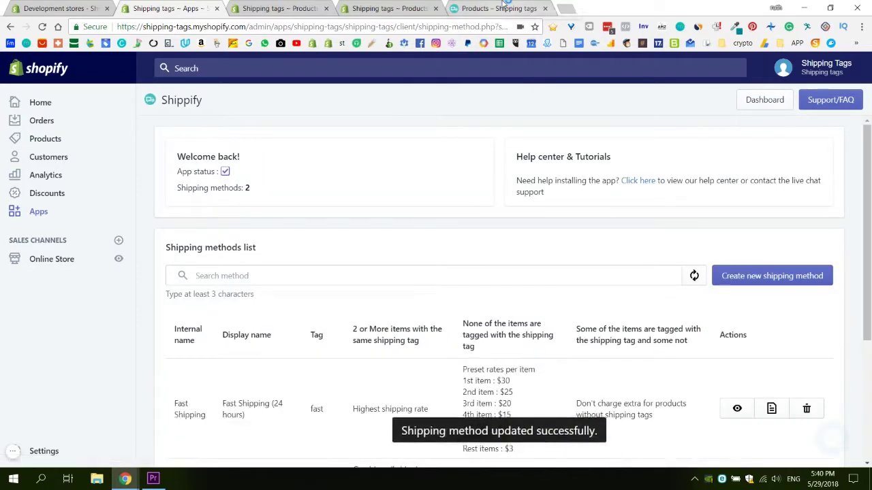
Step: Add the Abstract Whirl Keyhole Yoke Midi Dress and the Belted Chain Tassel jacket and pants set from the storefront catalog to the cart
left_click(501, 8)
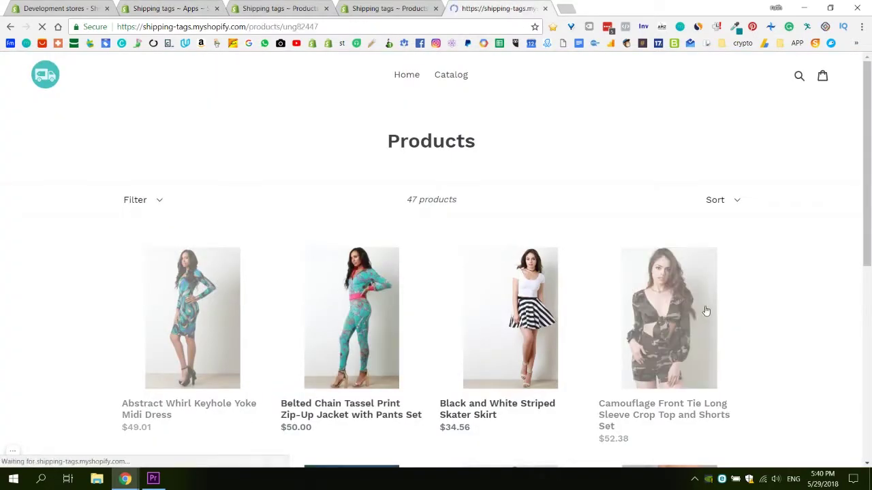
left_click(660, 273)
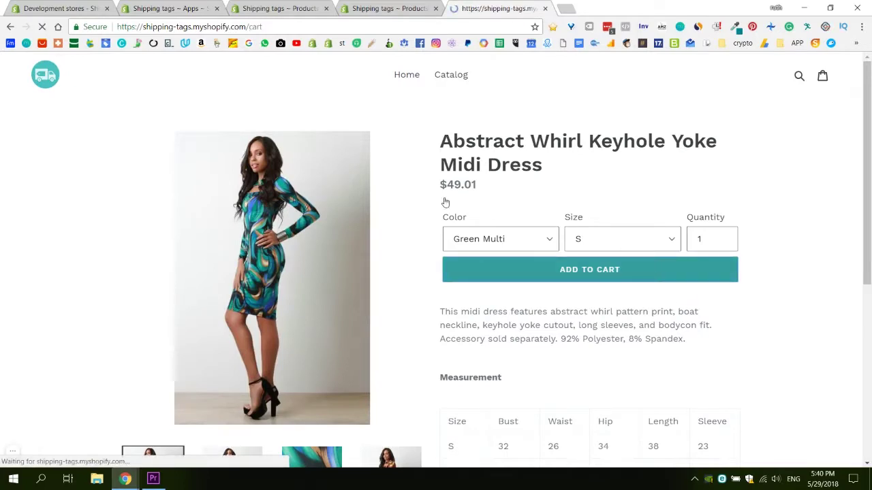
left_click(449, 75)
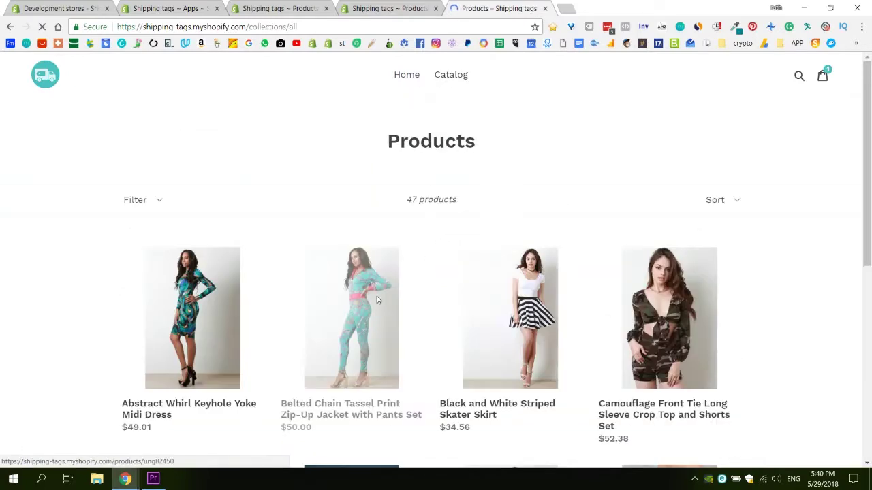
left_click(377, 300)
left_click(725, 270)
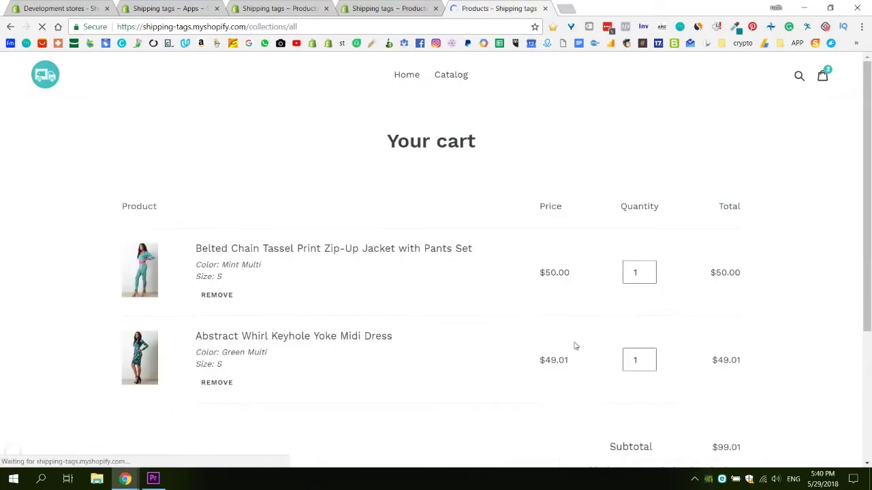
Step: Add the Black and White Striped Skater Skirt in size M, proceed to checkout and choose Fast Shipping (24 hours)
left_click(554, 320)
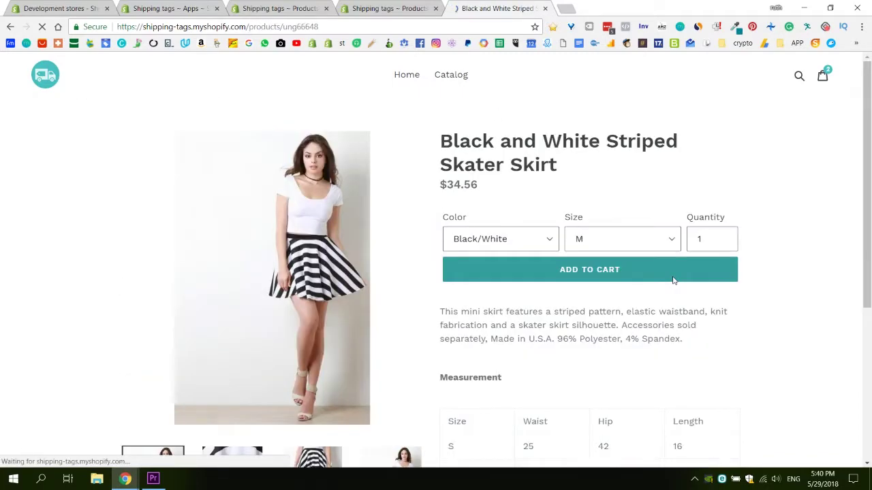
left_click(668, 271)
scroll(669, 263, "down", 4)
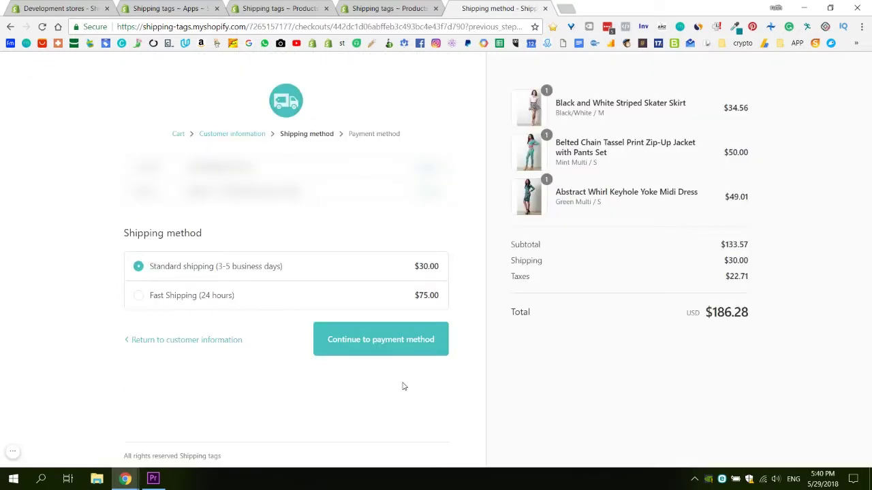
left_click(138, 295)
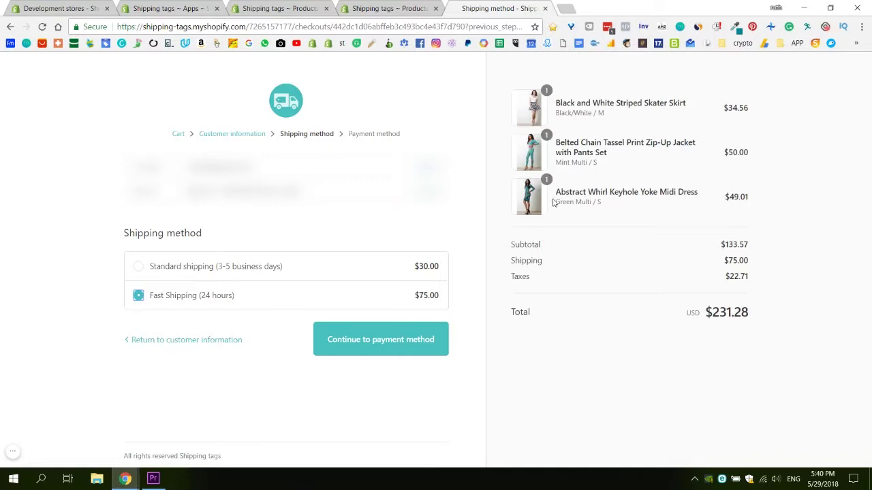
Step: Compare Fast Shipping's preset rates for the first three items in Shippify with the shipping charge at checkout
left_click(170, 8)
scroll(695, 360, "down", 2)
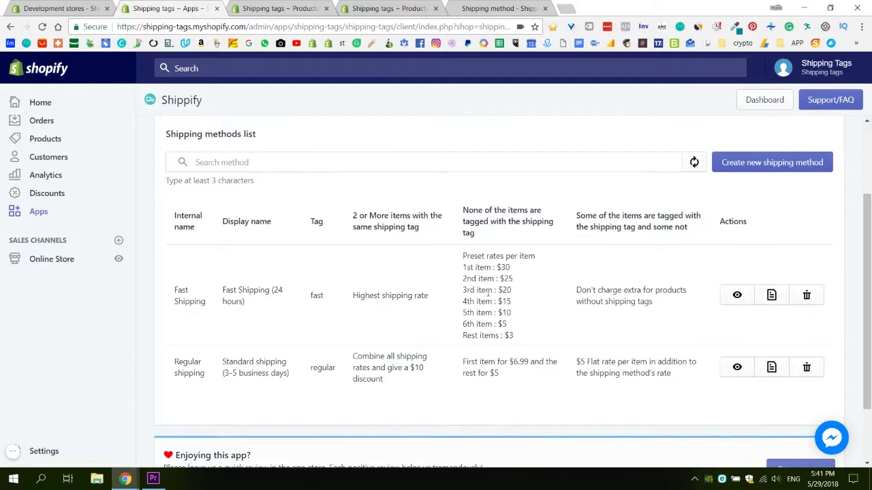
left_click_drag(512, 290, 498, 268)
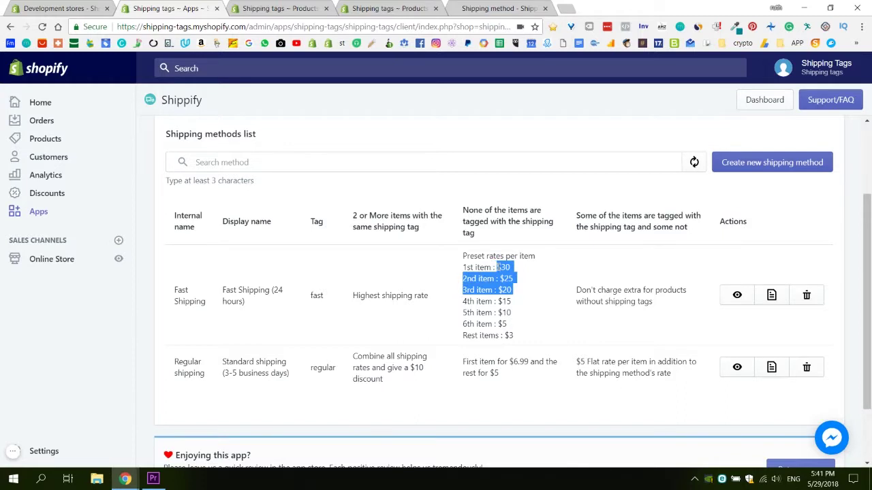
left_click(490, 150)
left_click(504, 7)
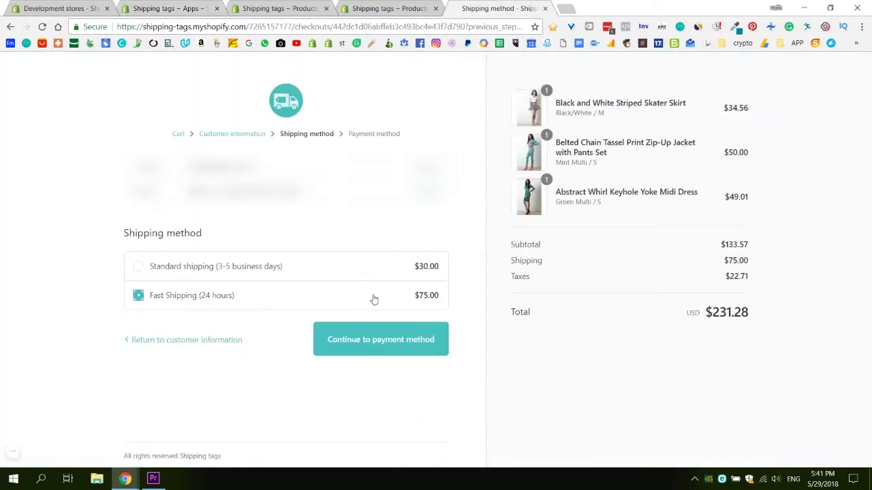
Step: Set the quantity of all three cart products to 2, check out again and choose Fast Shipping (24 hours)
left_click(177, 129)
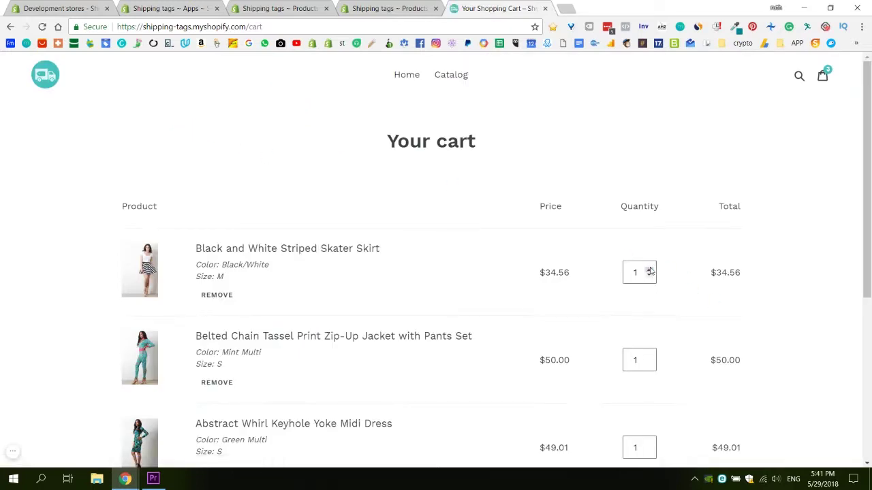
left_click(649, 270)
left_click(648, 357)
scroll(648, 361, "down", 2)
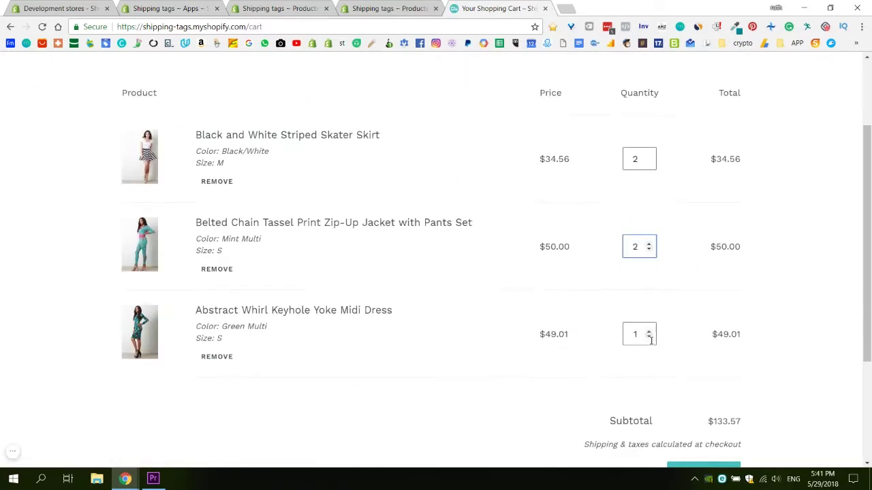
left_click(648, 331)
scroll(681, 360, "down", 2)
left_click(712, 362)
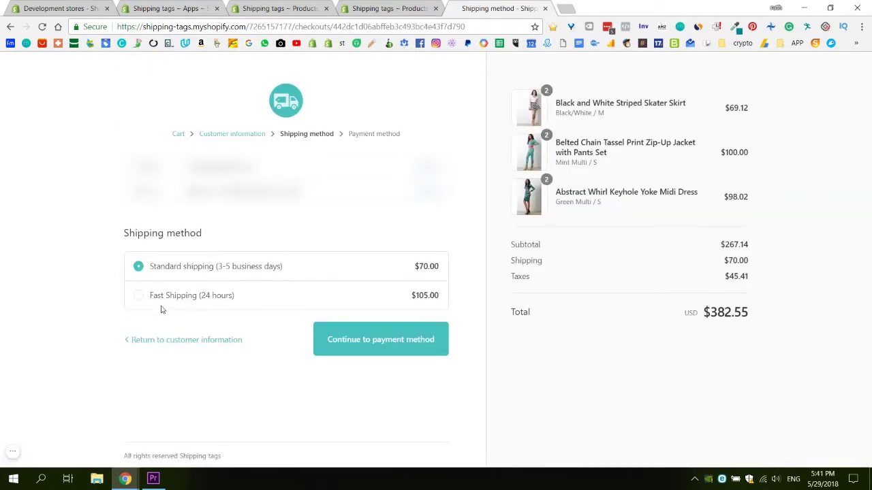
left_click(163, 295)
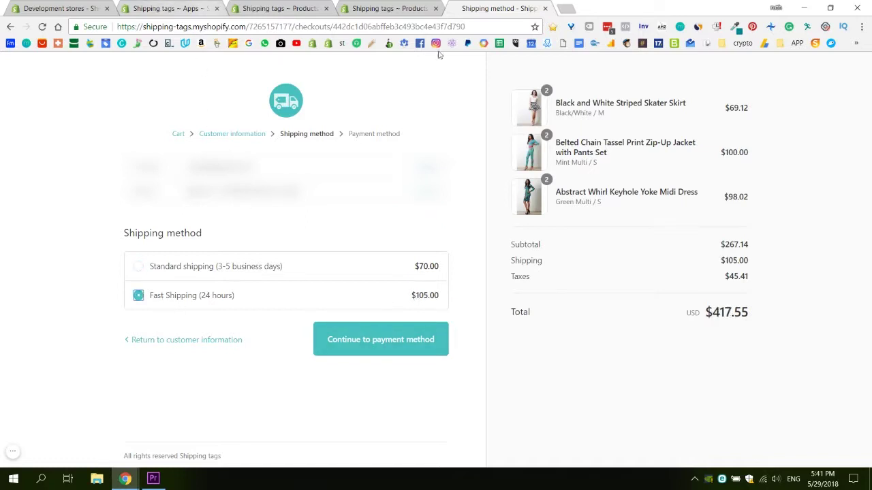
Step: Review Fast Shipping's preset rates for the first through sixth items in Shippify's shipping methods list
left_click(143, 8)
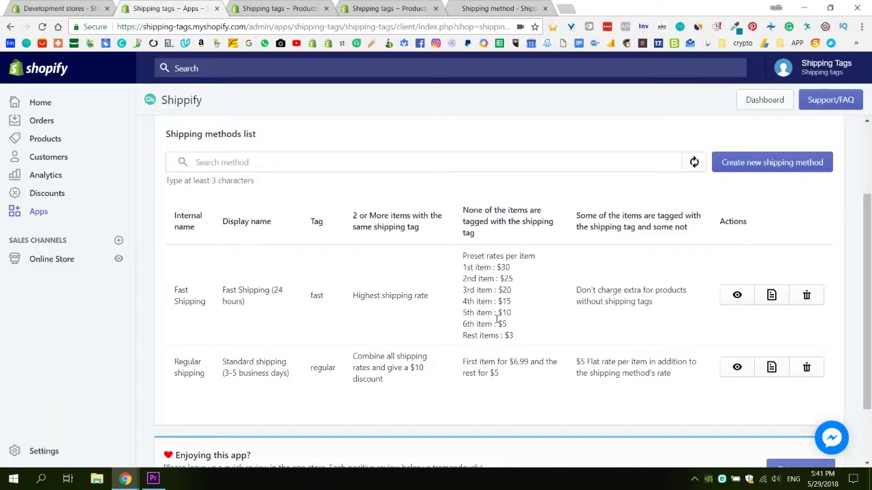
scroll(496, 320, "down", 2)
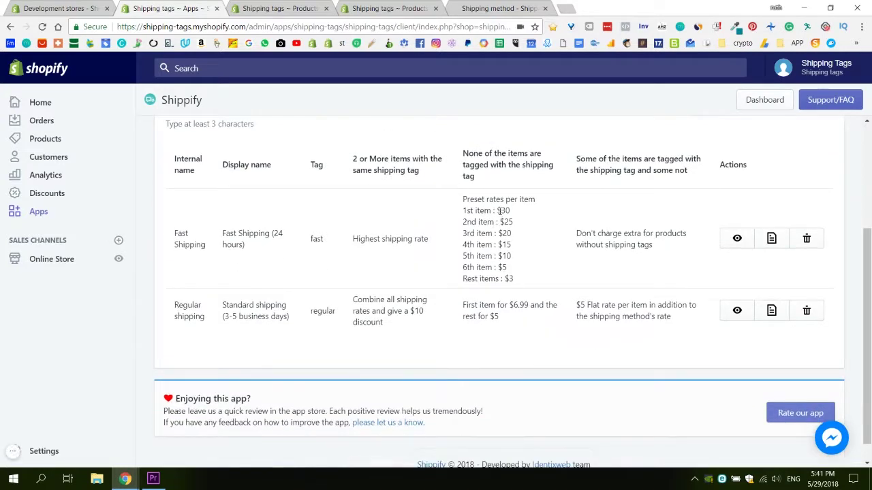
left_click_drag(501, 210, 508, 267)
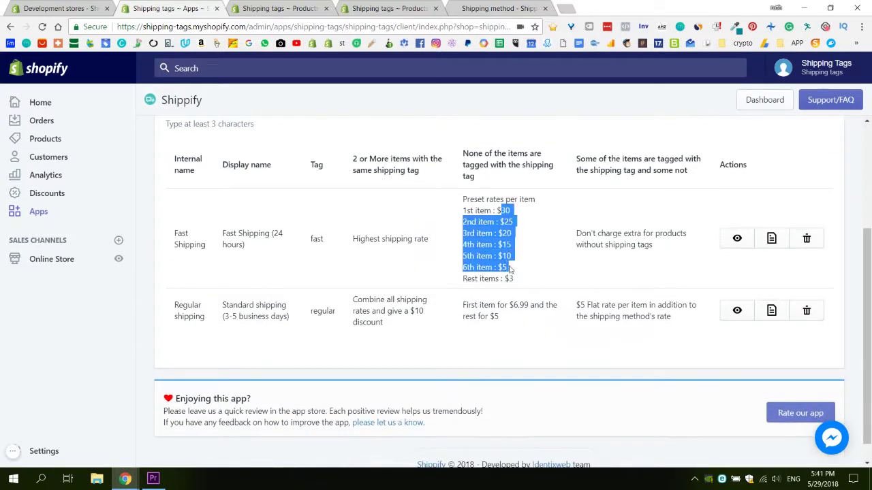
left_click(510, 268)
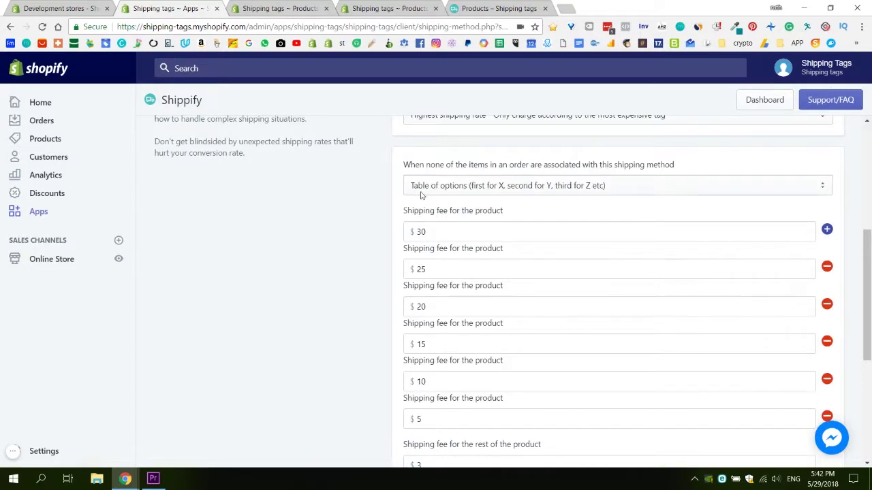
Step: Switch the Fast Shipping rule for orders without associated items to Flat rate per item at $5 and save
left_click(730, 183)
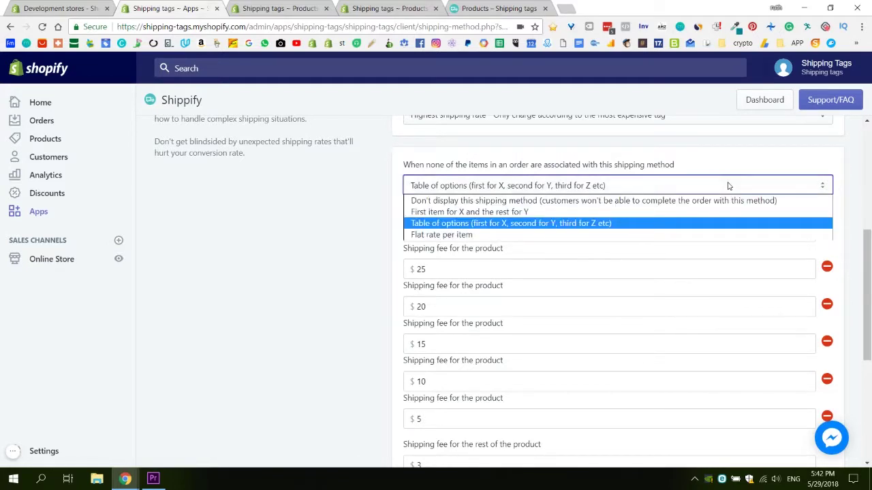
left_click(488, 234)
left_click(488, 232)
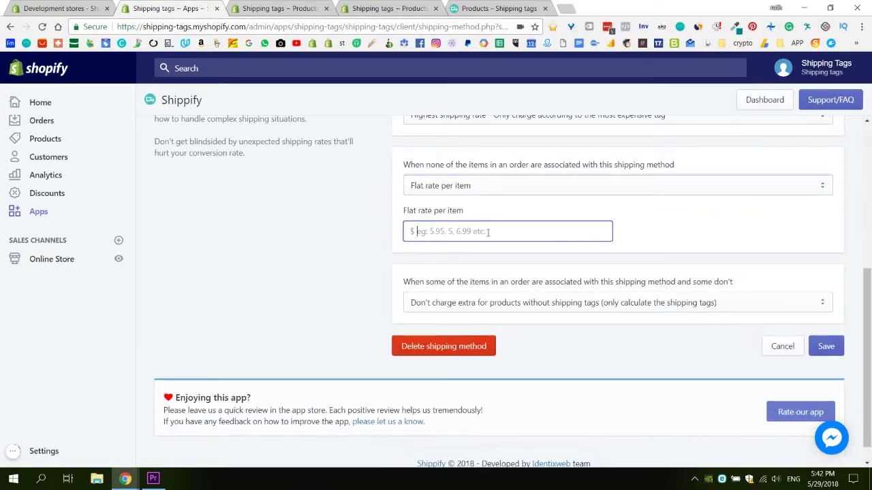
type("5")
left_click(826, 346)
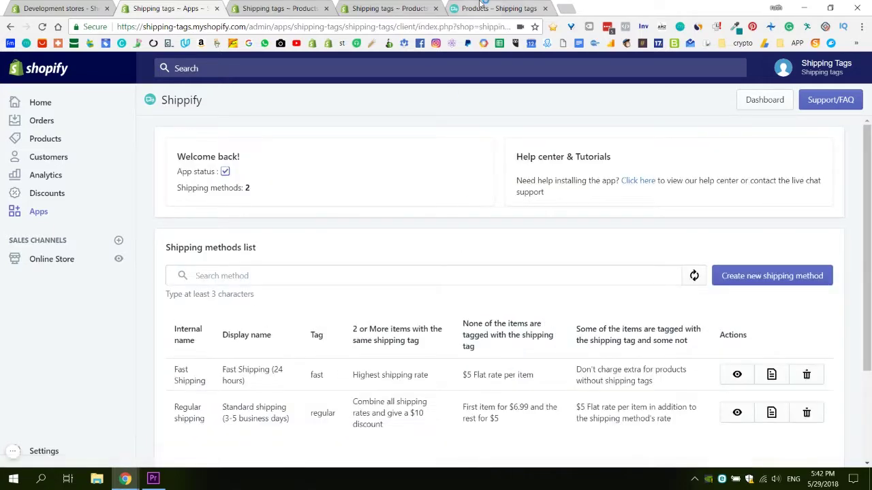
Step: Add the Belted Chain Tassel jacket and pants set and the Abstract Whirl midi dress from the storefront catalog to the empty cart
left_click(483, 6)
left_click(344, 310)
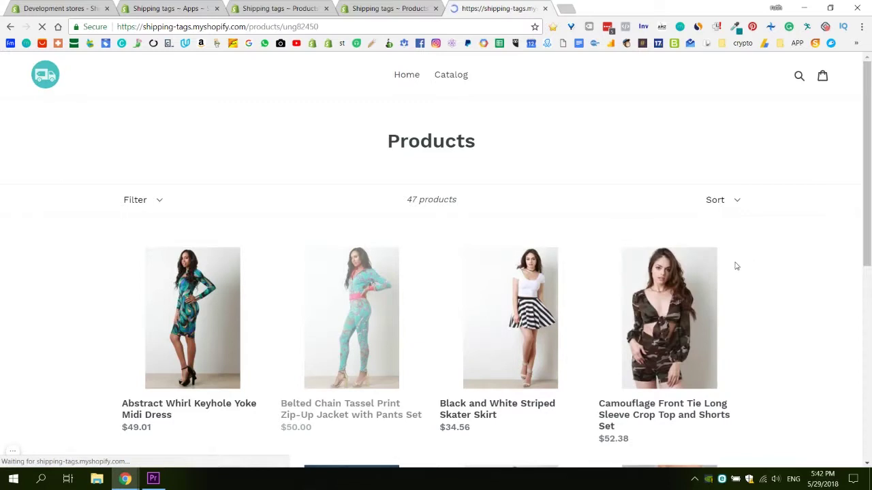
left_click(699, 269)
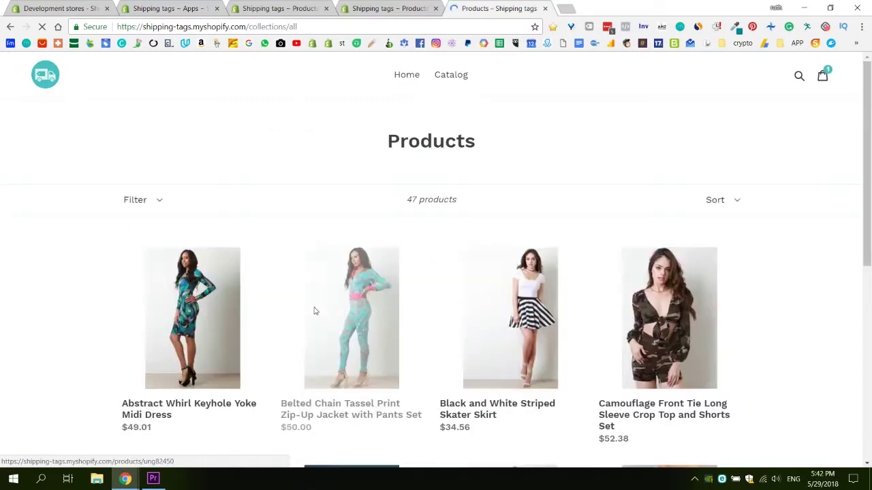
left_click(210, 315)
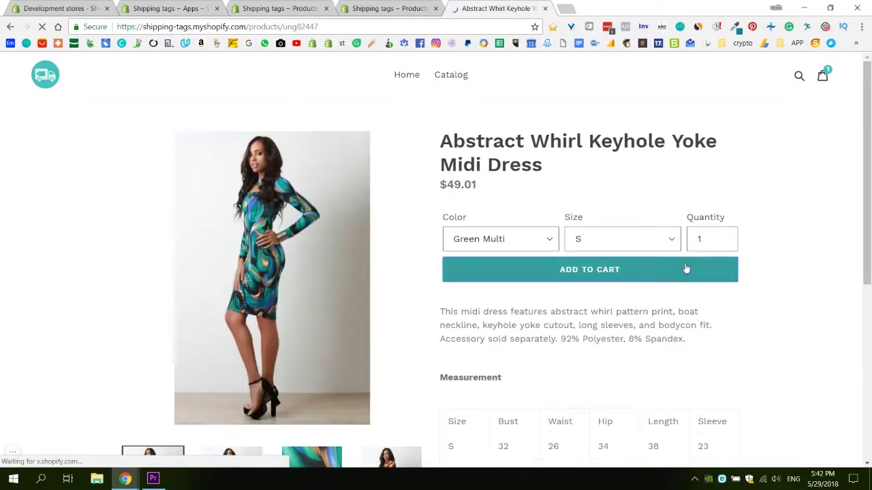
left_click(685, 271)
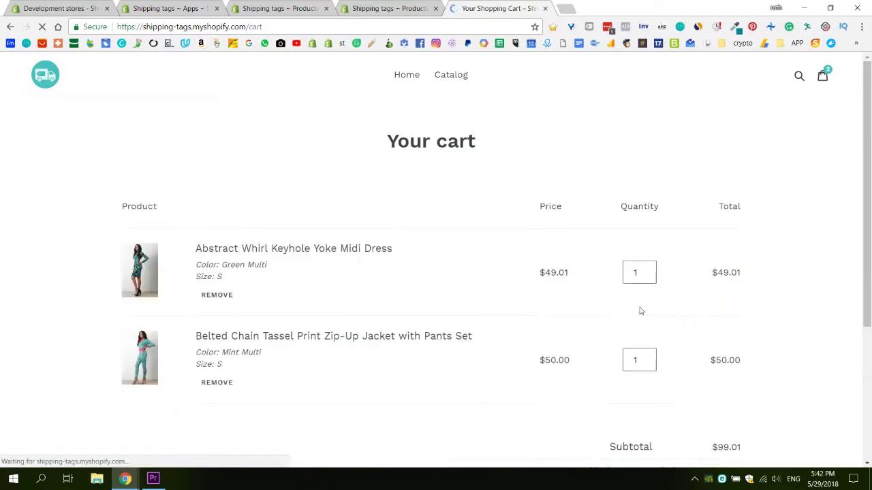
Step: Set the Abstract Whirl midi dress quantity to 2 and proceed to checkout
left_click(649, 273)
scroll(769, 324, "down", 3)
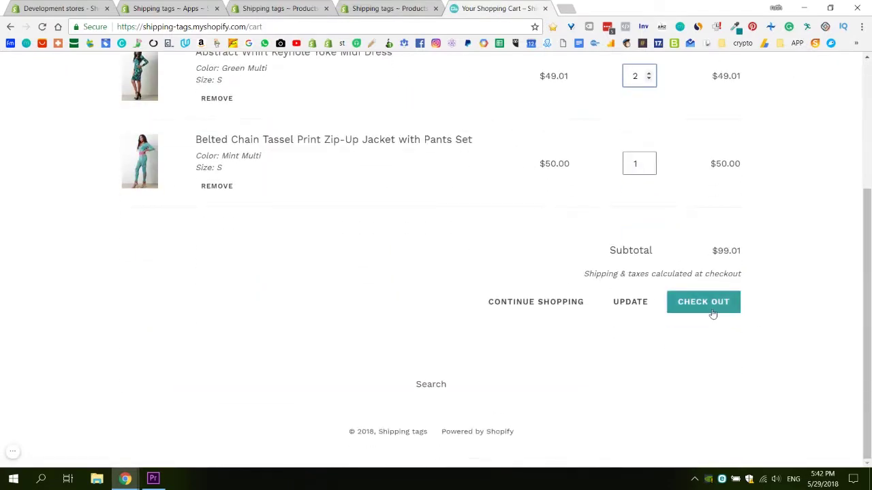
left_click(713, 311)
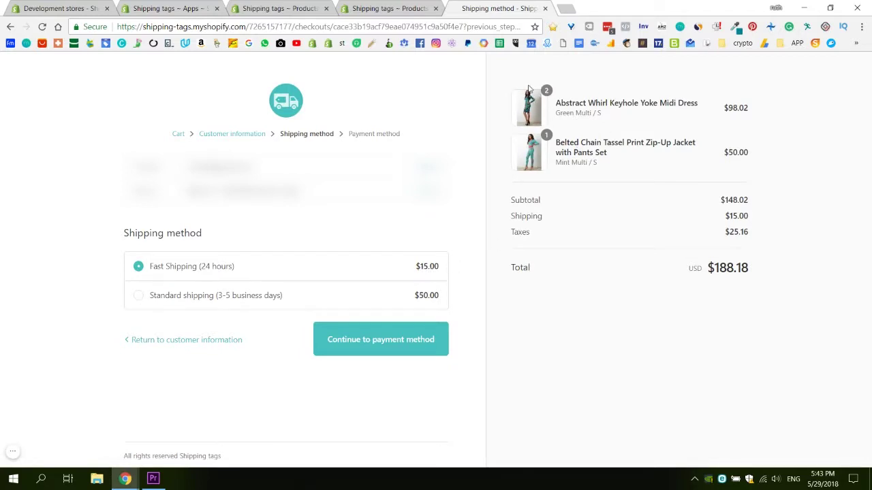
Step: Return to the cart, set the Belted Chain Tassel jacket and pants set quantity to 3 and check out again
left_click(177, 137)
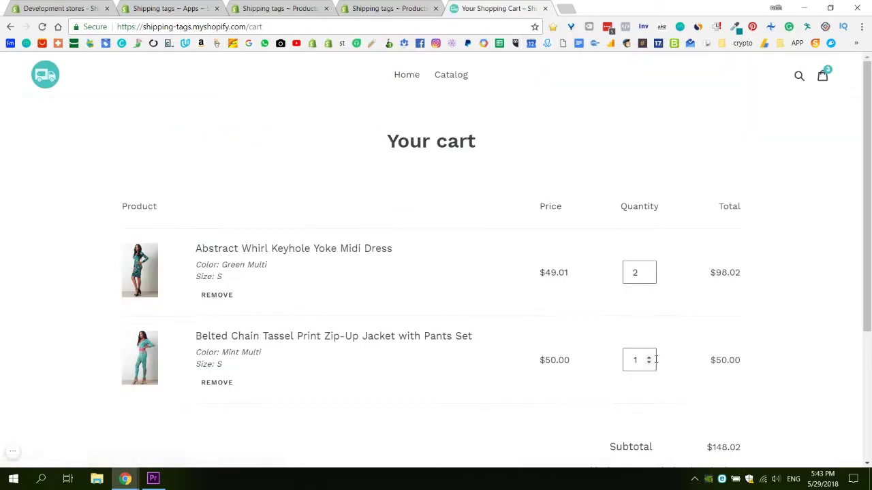
left_click(650, 357)
left_click(649, 358)
scroll(667, 360, "down", 3)
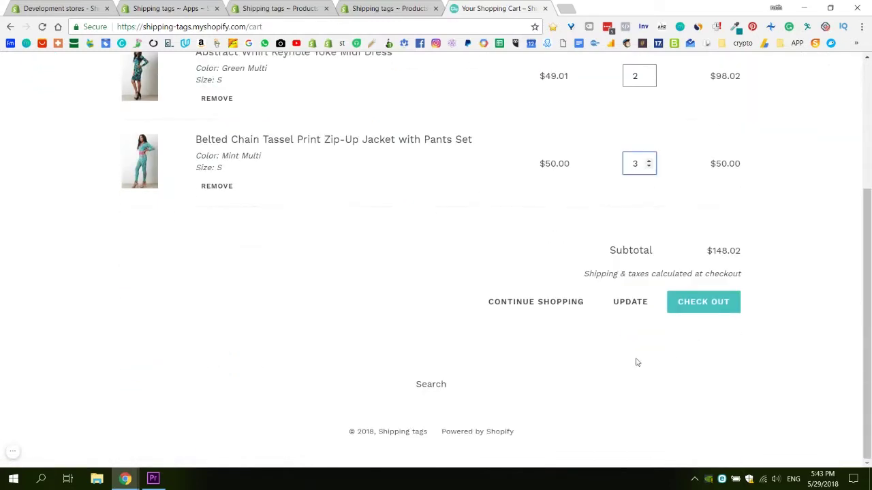
left_click(702, 312)
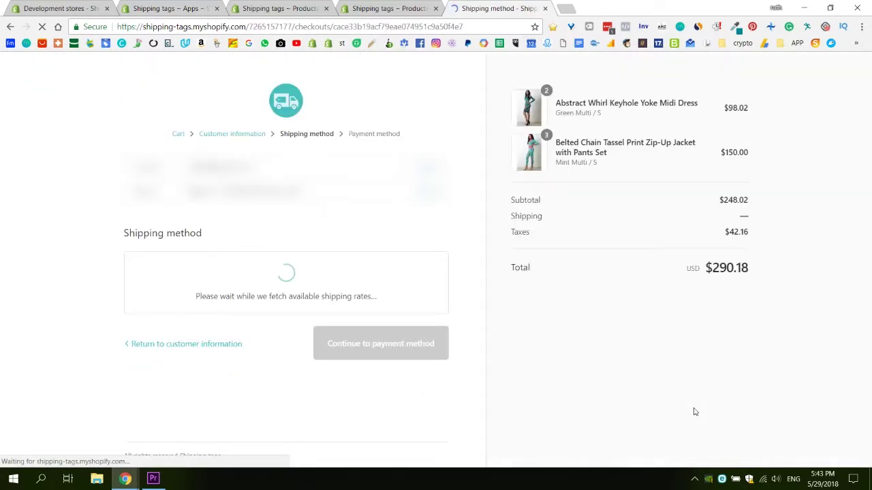